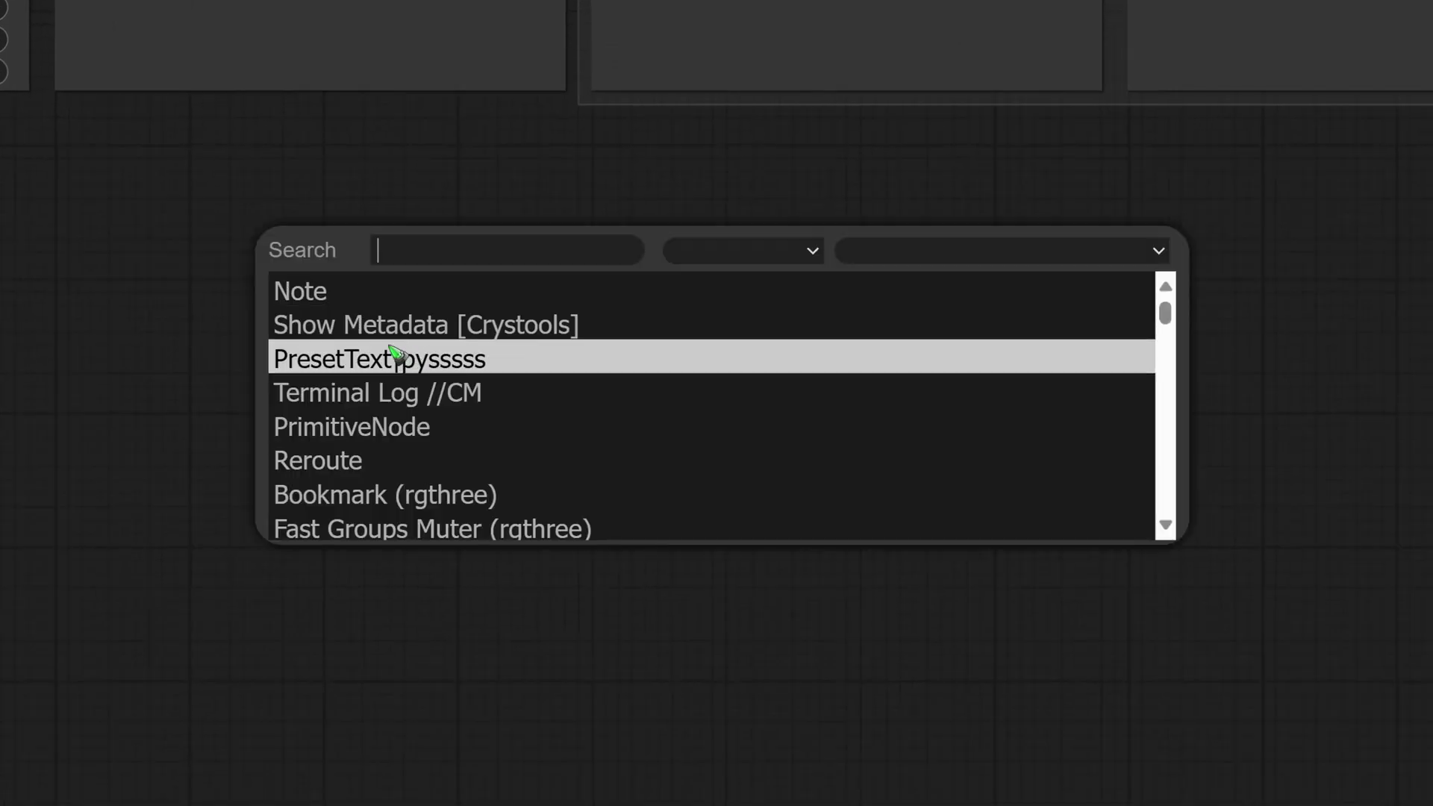
# - Add a Show Metadata [Crystools] node from the node search list
pyautogui.click(384, 334)
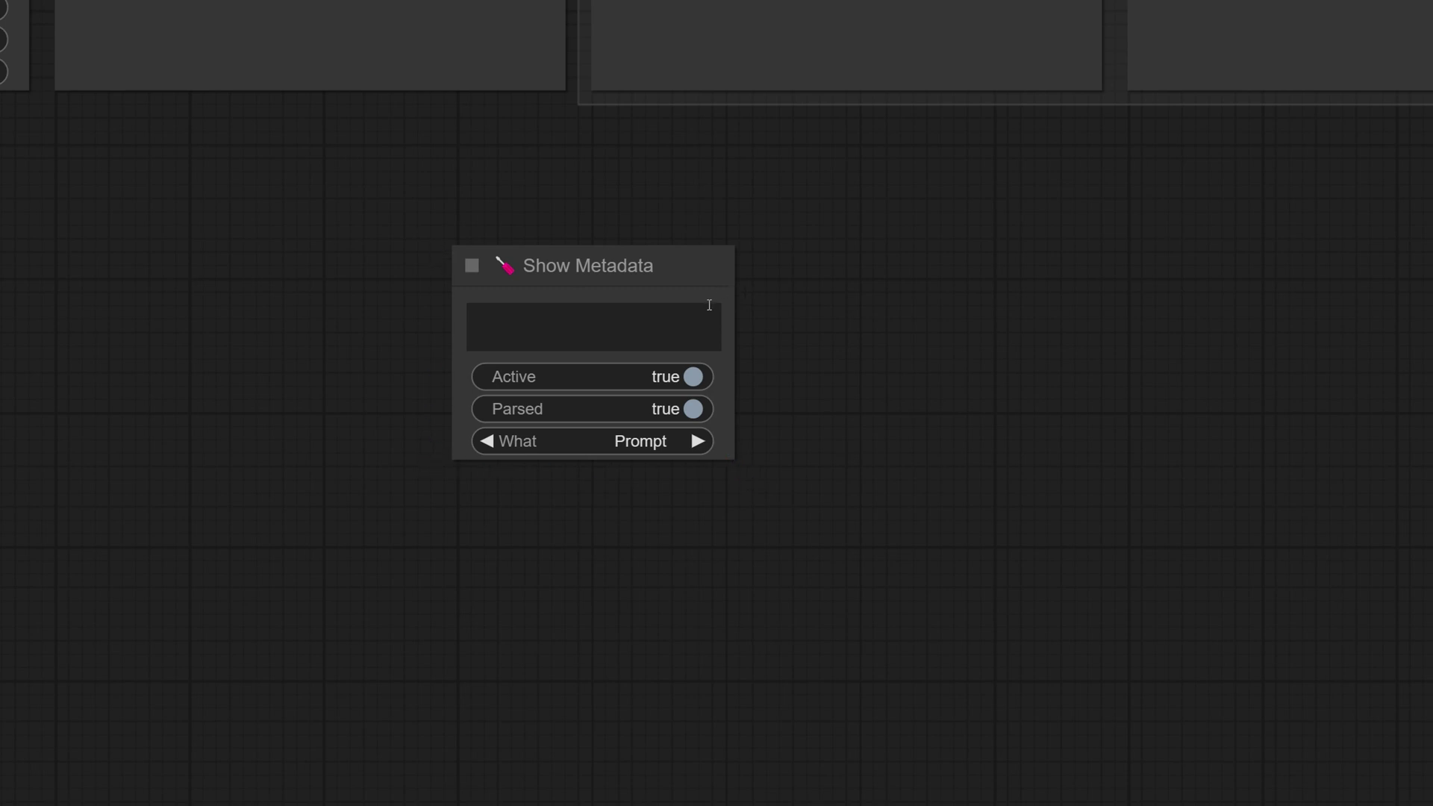
pyautogui.doubleClick(857, 267)
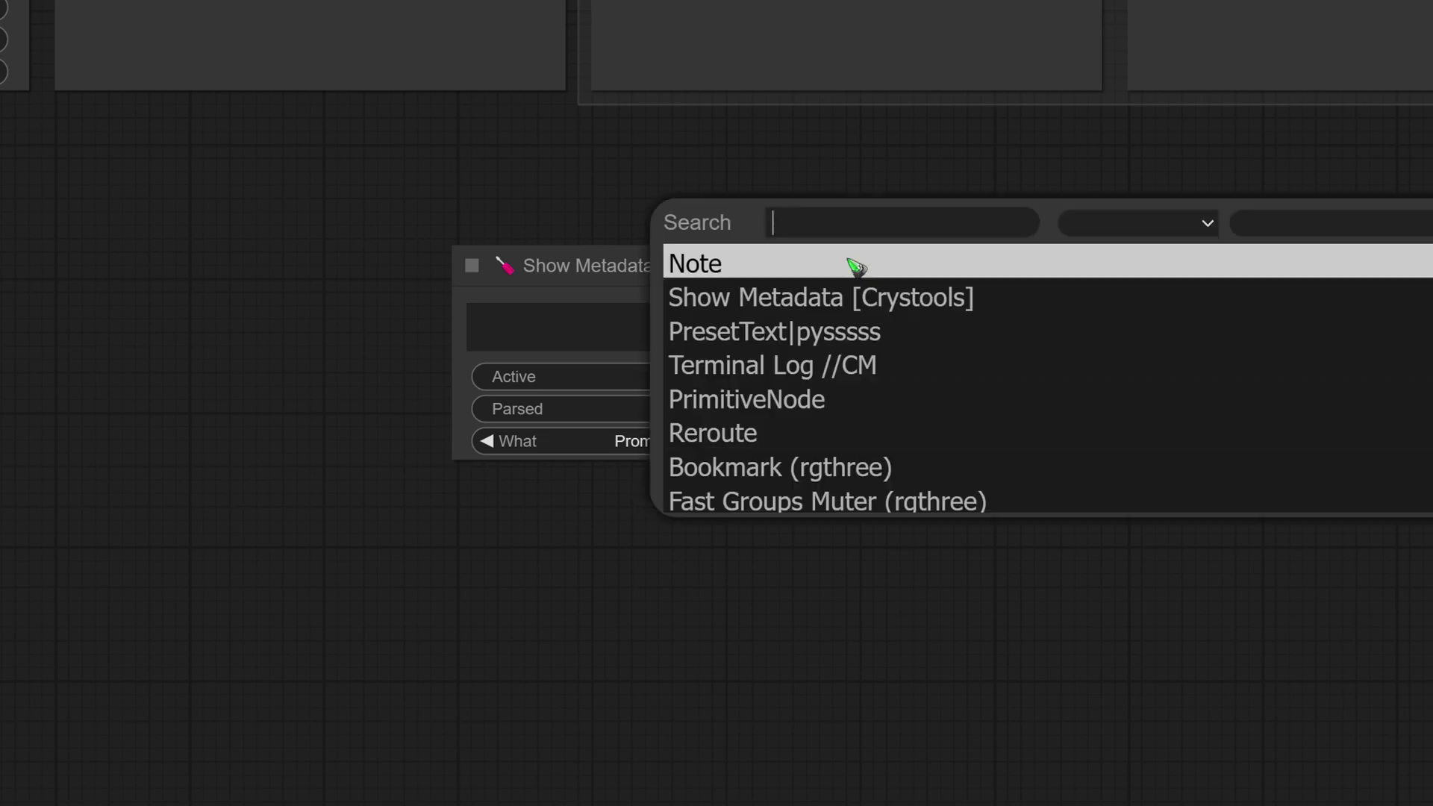
# - Add a Note node and drag it slightly left and down, right of Show Metadata
pyautogui.click(728, 267)
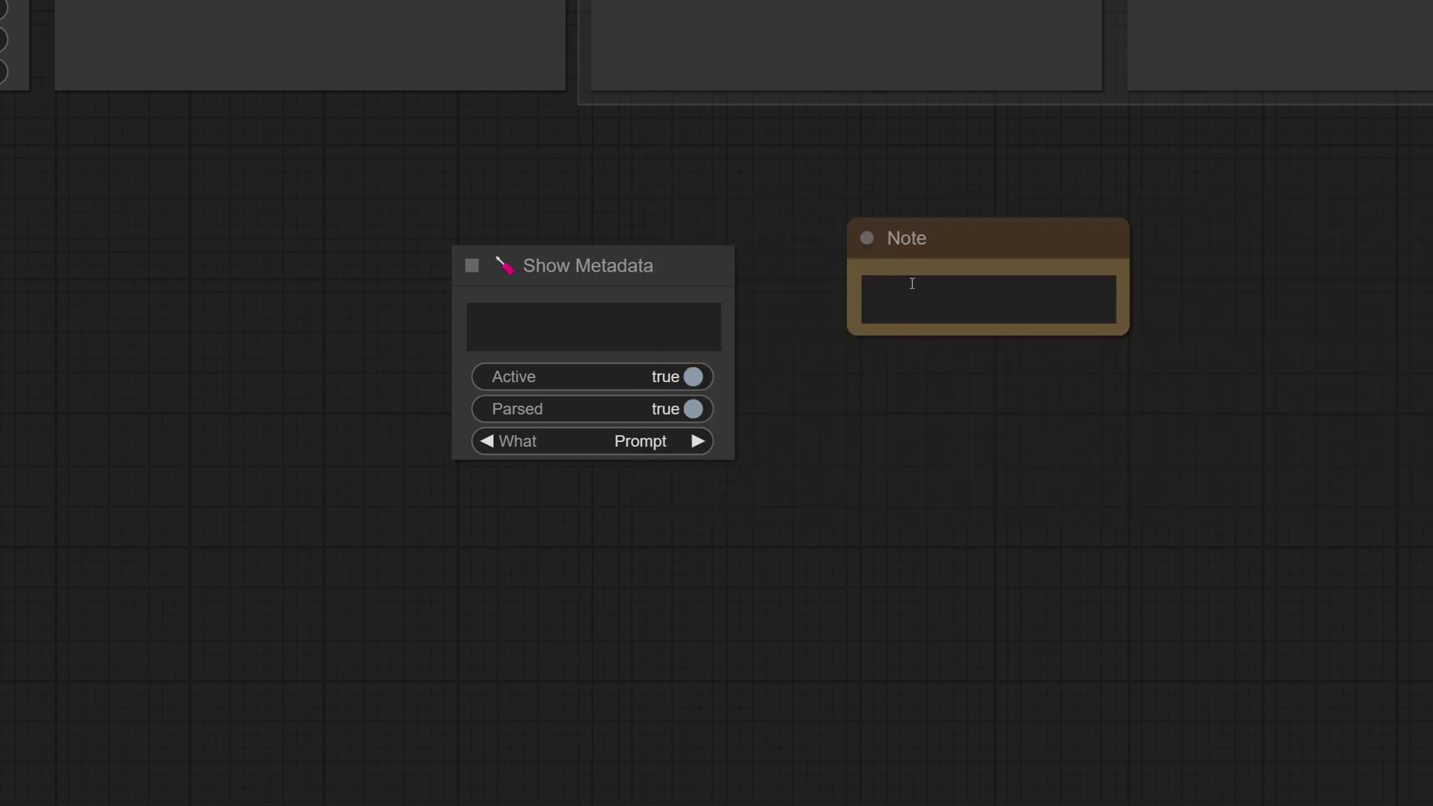
pyautogui.moveTo(959, 236); pyautogui.dragTo(897, 260)
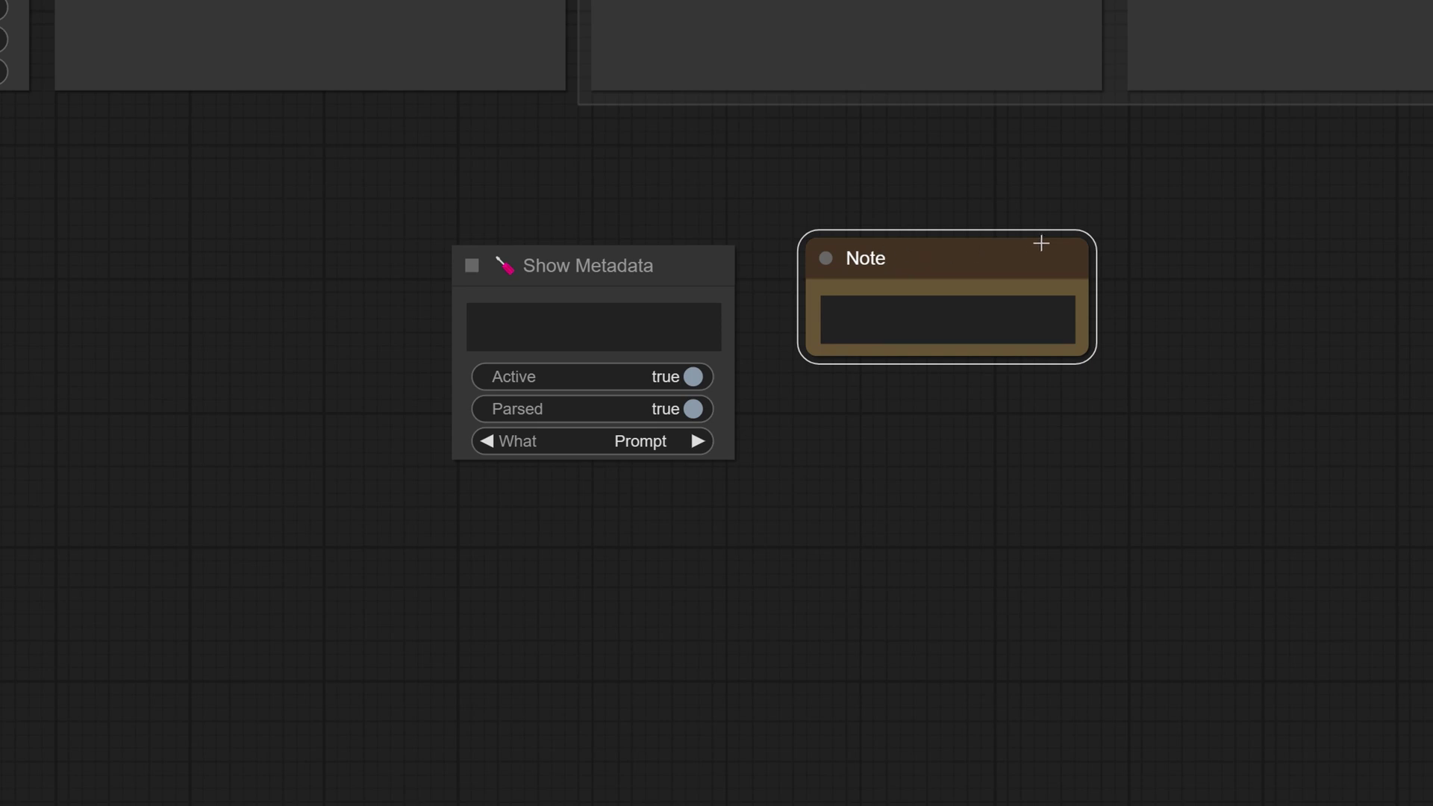